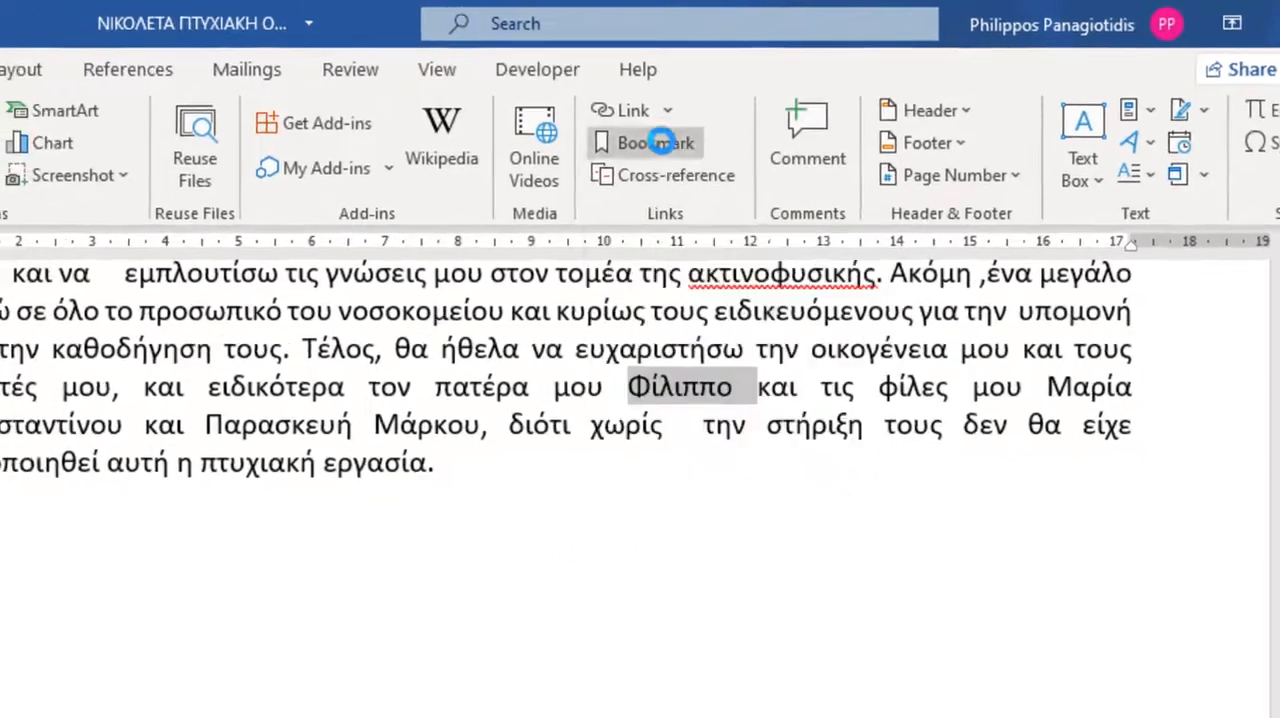
# Add a bookmark called Father to the selected first name in the acknowledgements paragraph.
pyautogui.click(624, 150)
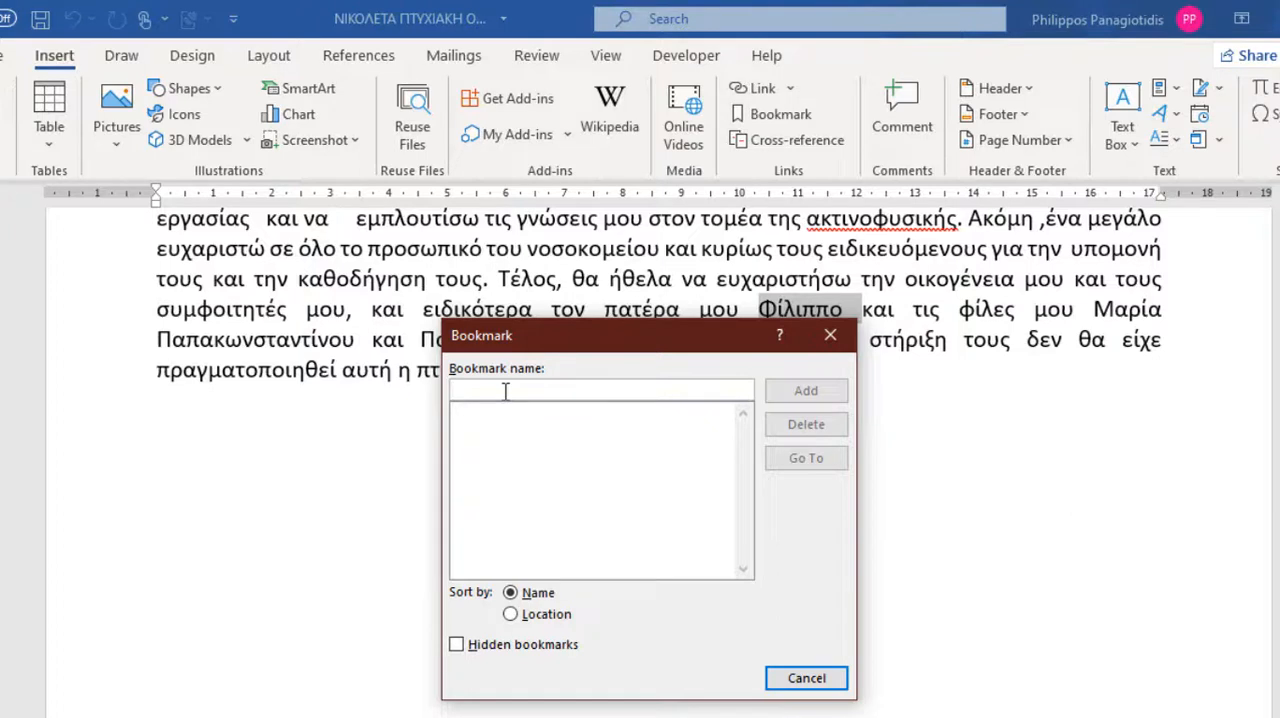
pyautogui.write('Father')
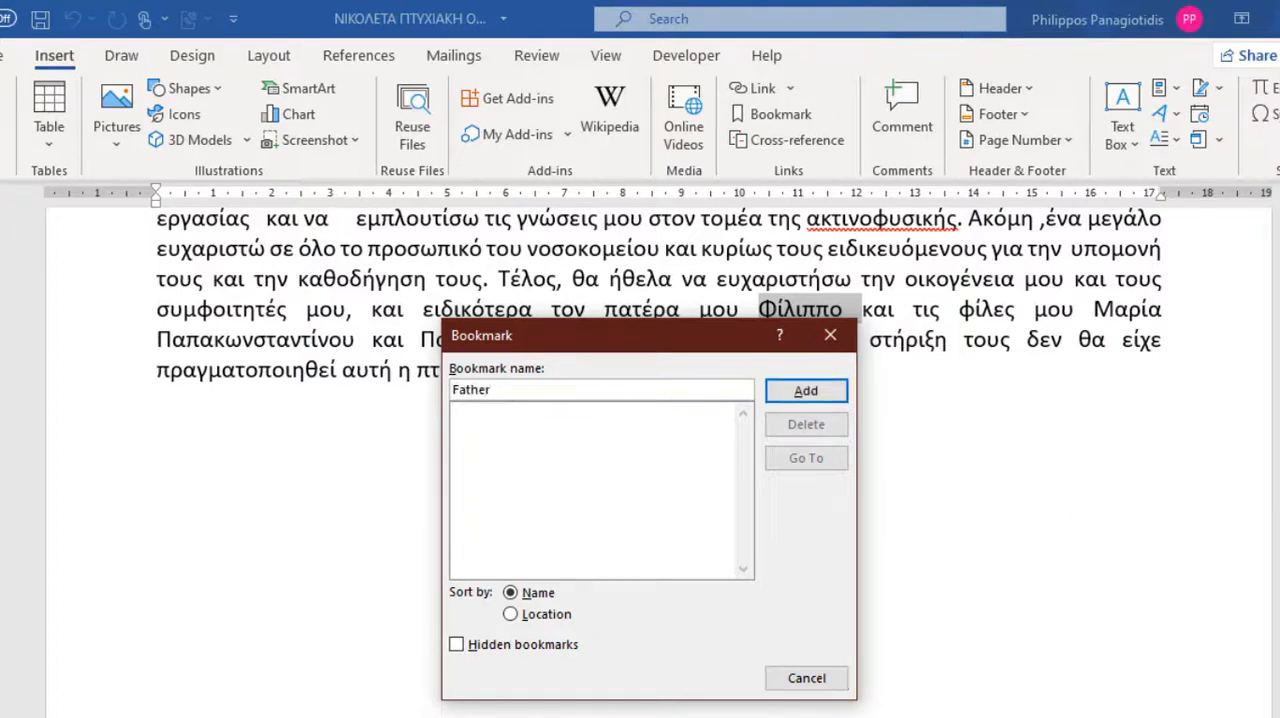
pyautogui.click(789, 392)
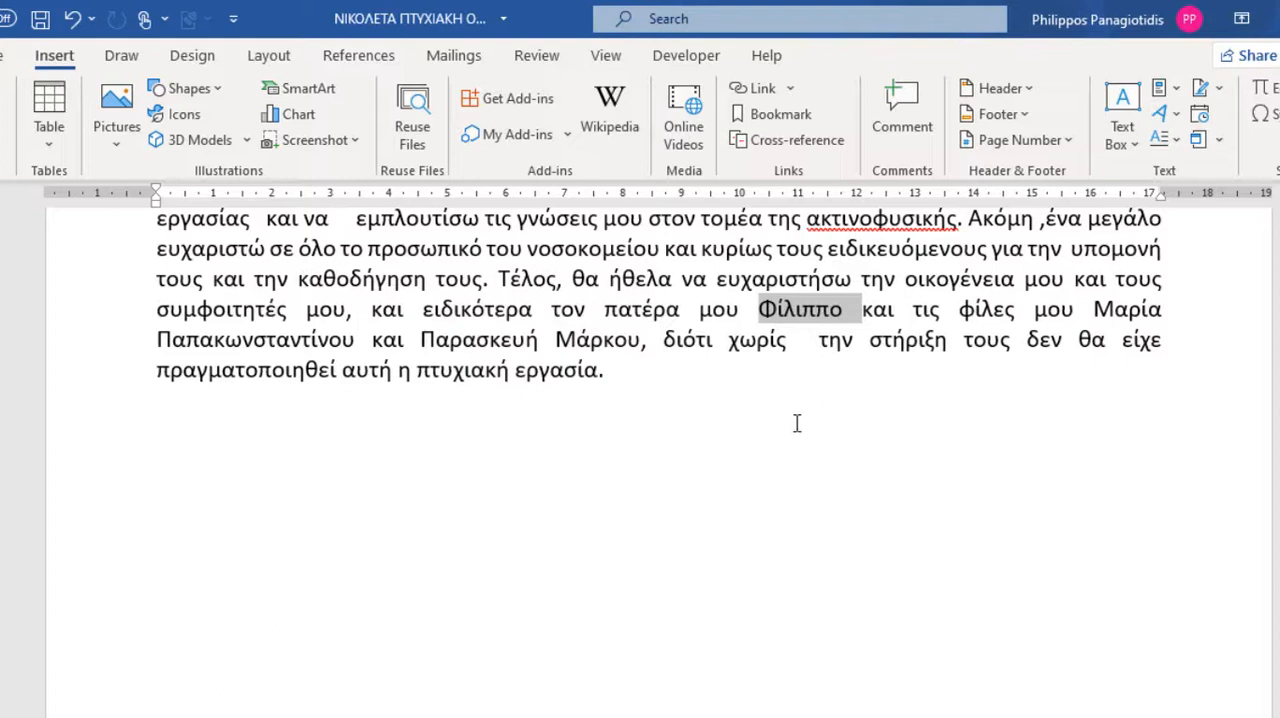
# Bookmark the word θεραπείας at the end of the ΠΕΡΙΛΗΨΗ section with the name Cure.
pyautogui.scroll(-5, 760, 455)
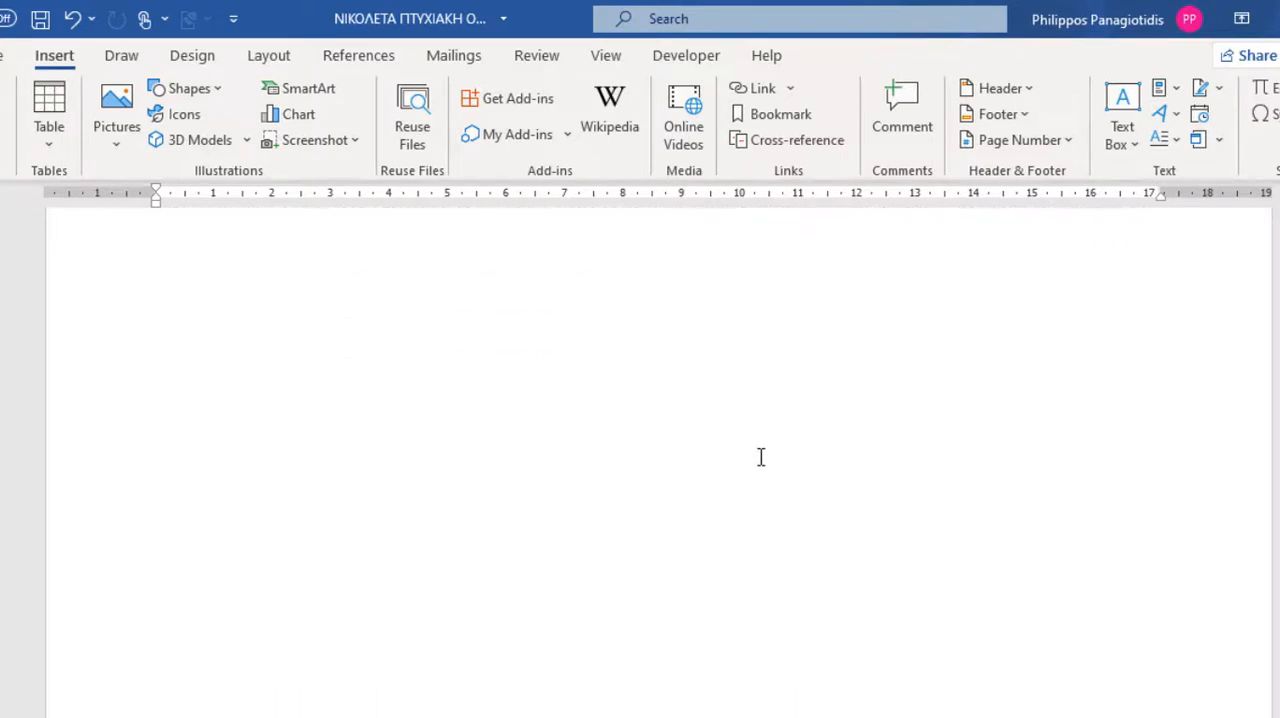
pyautogui.scroll(-10, 760, 457)
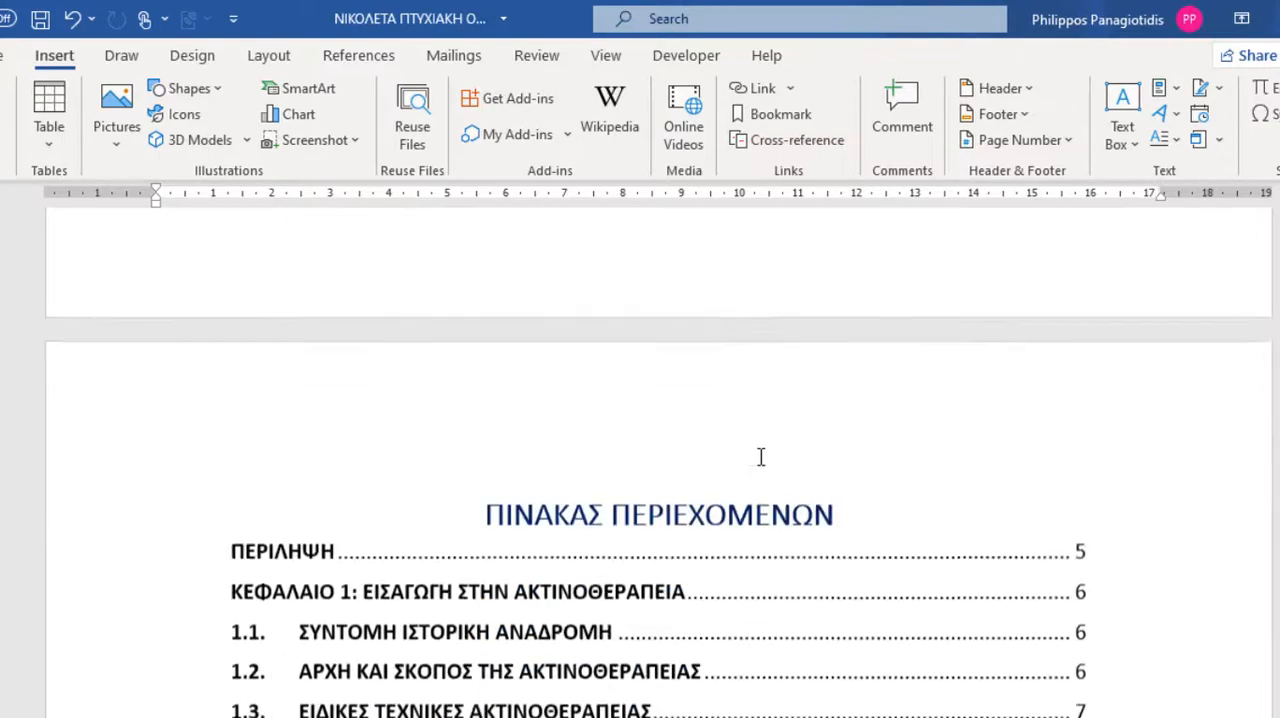
pyautogui.scroll(-15, 760, 462)
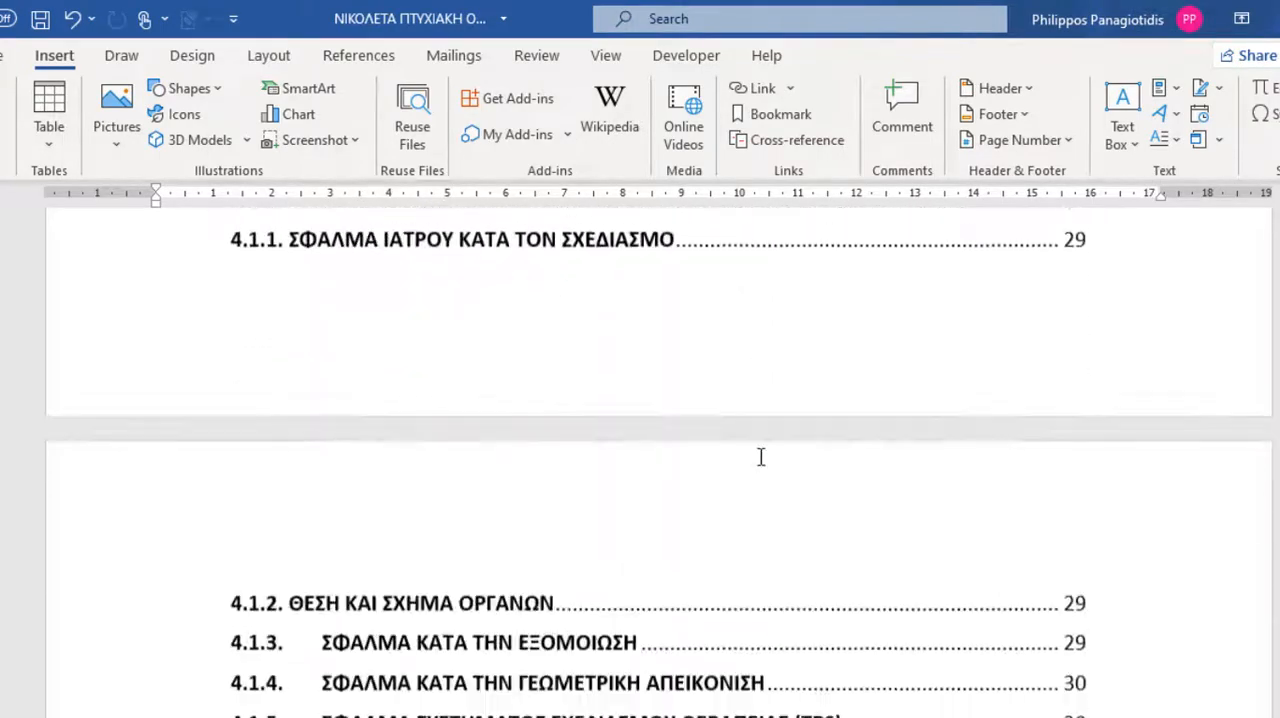
pyautogui.scroll(-15, 760, 458)
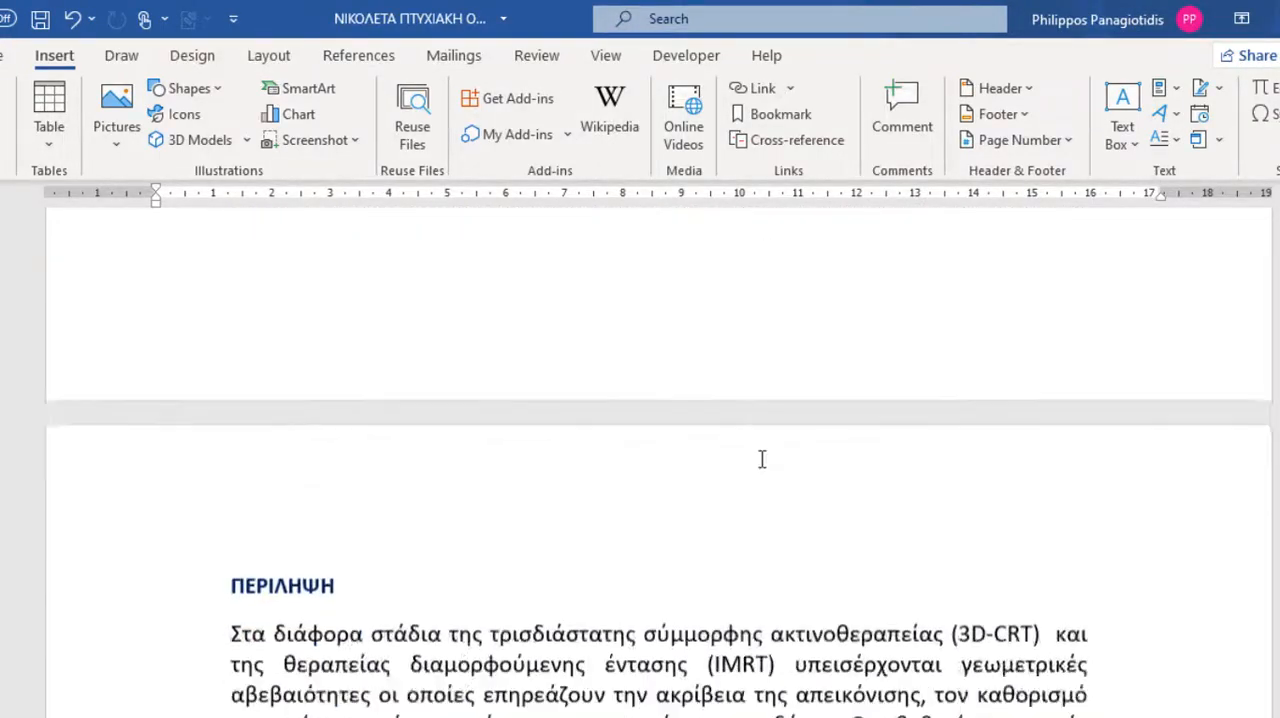
pyautogui.scroll(-7, 760, 484)
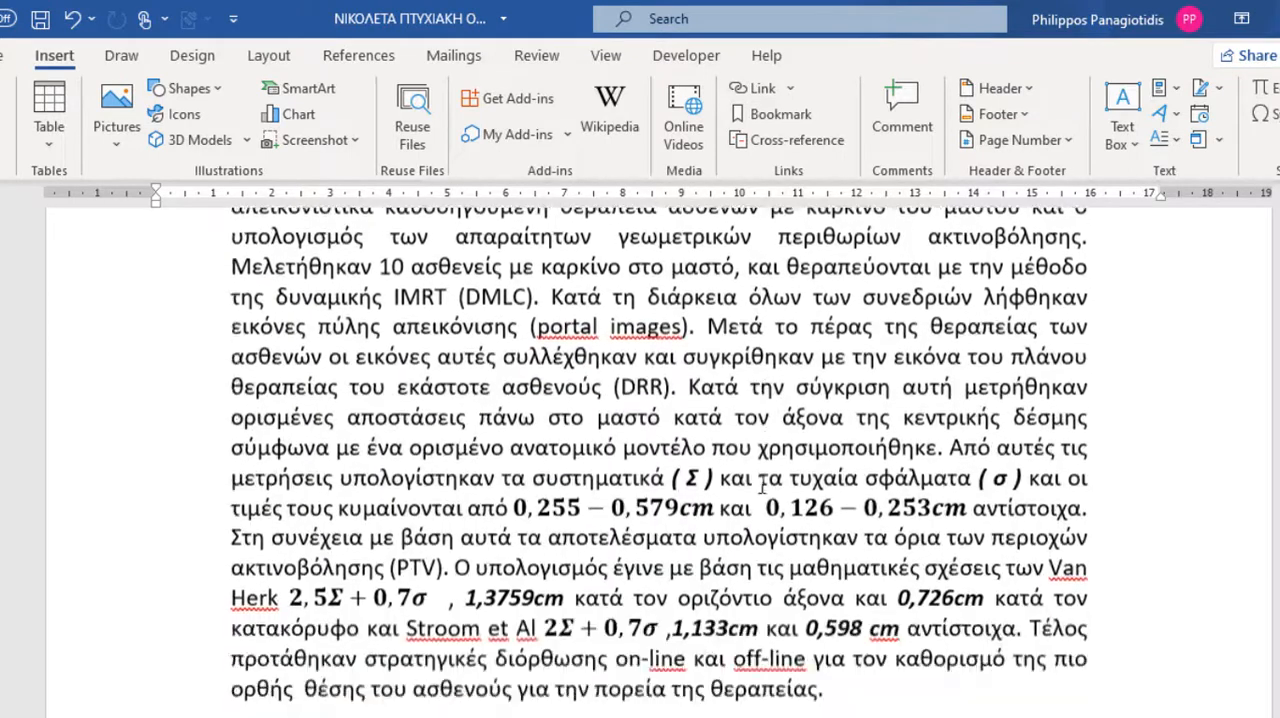
pyautogui.doubleClick(757, 489)
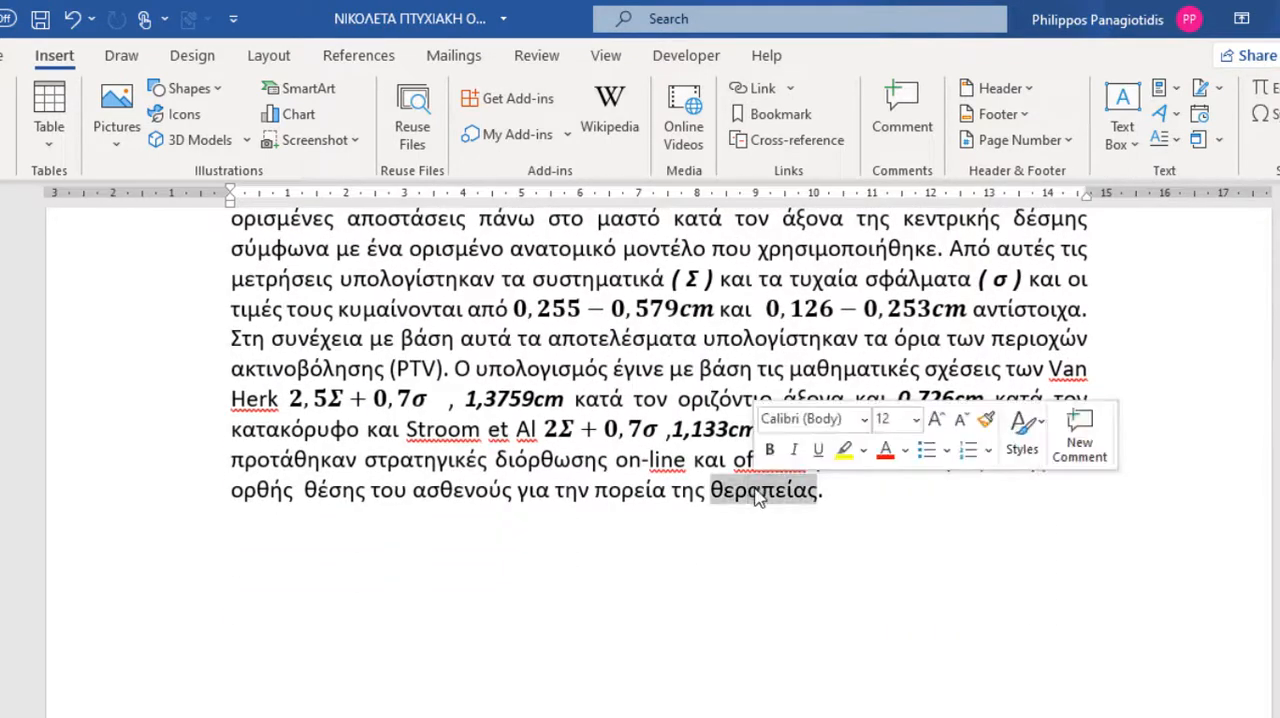
pyautogui.click(786, 117)
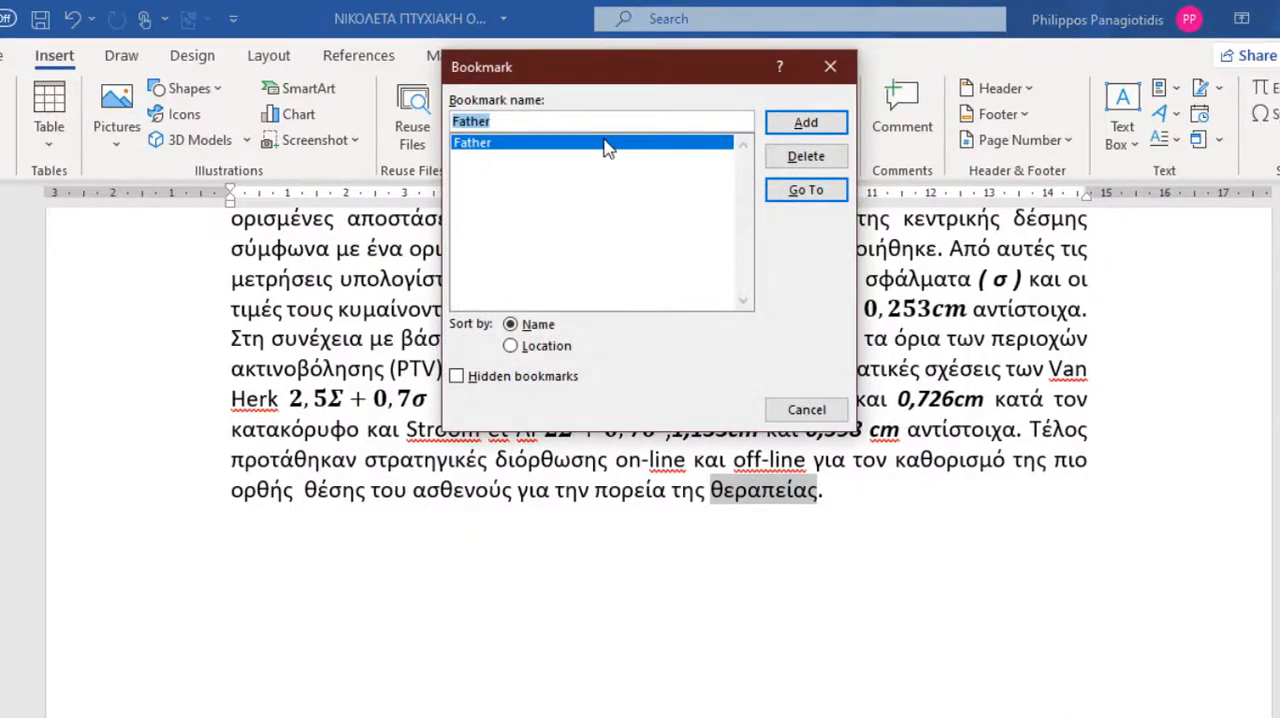
pyautogui.write('Cure')
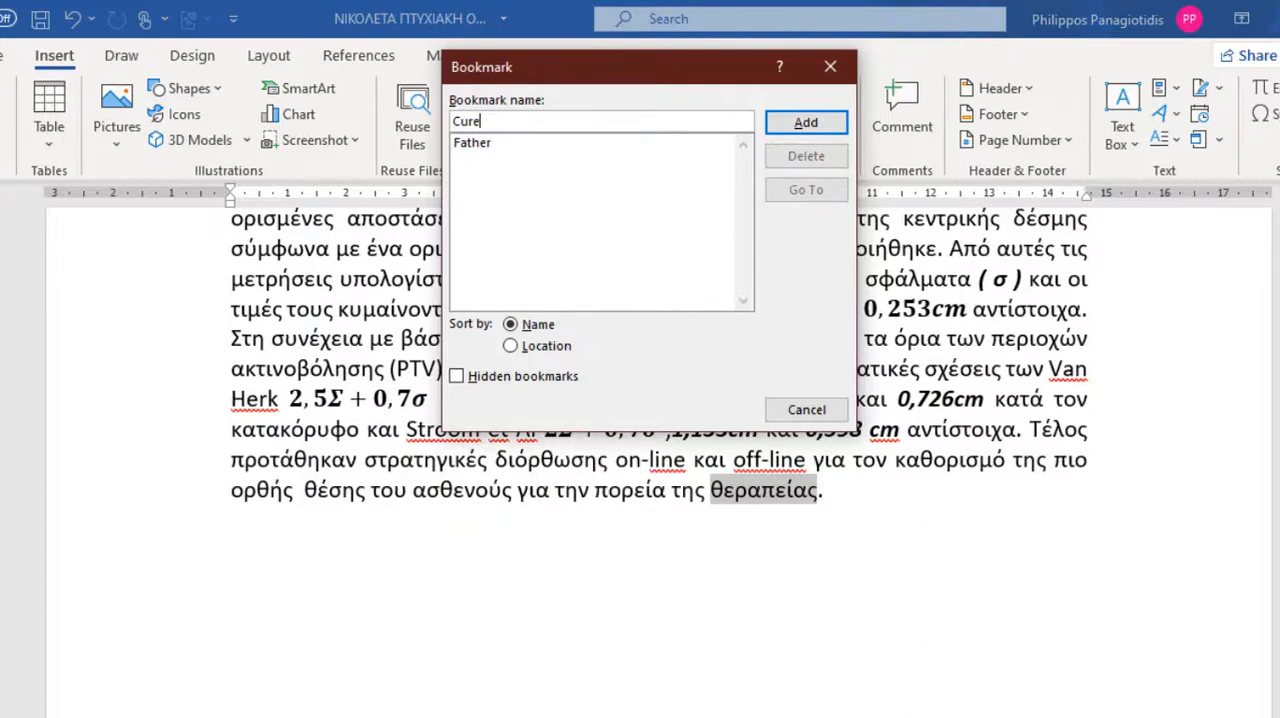
pyautogui.click(815, 125)
# Bookmark the word ΑΚΤΙΝΟΘΕΡΑΠΕΙΑΣ in heading 1.2 with the name Therapy.
pyautogui.scroll(-15, 818, 368)
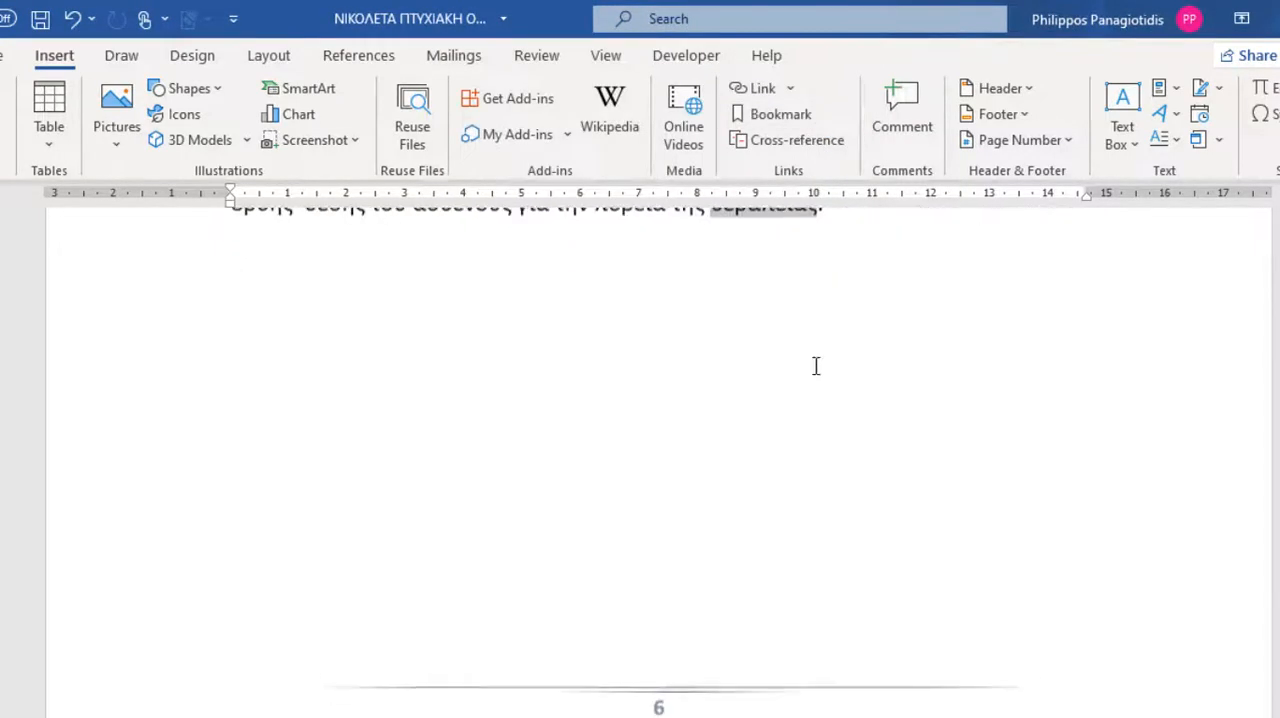
pyautogui.scroll(-15, 806, 343)
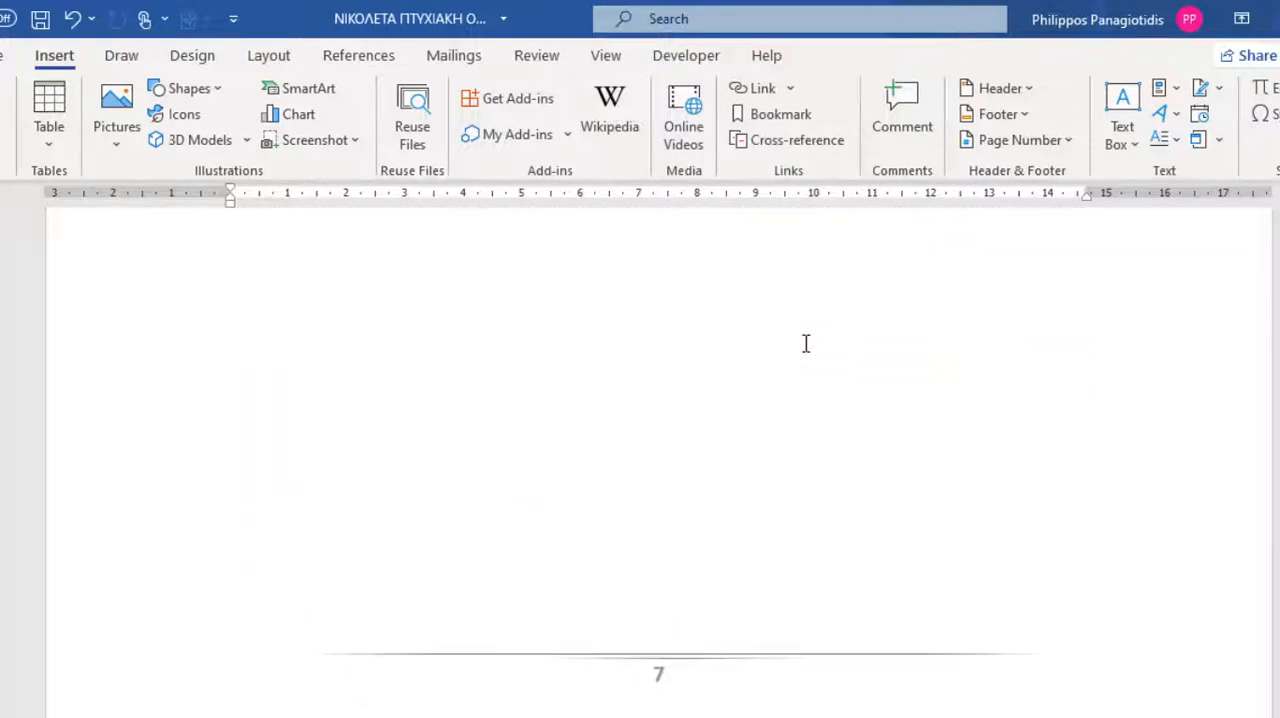
pyautogui.scroll(-8, 806, 345)
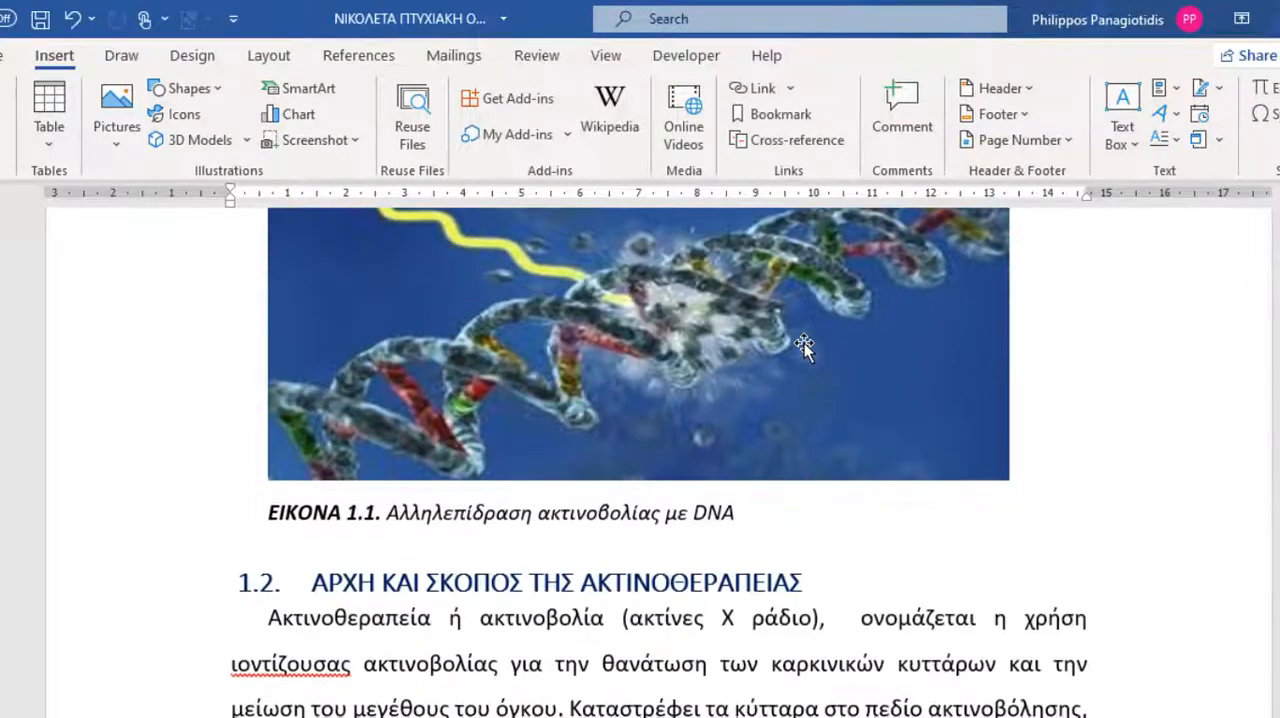
pyautogui.doubleClick(697, 360)
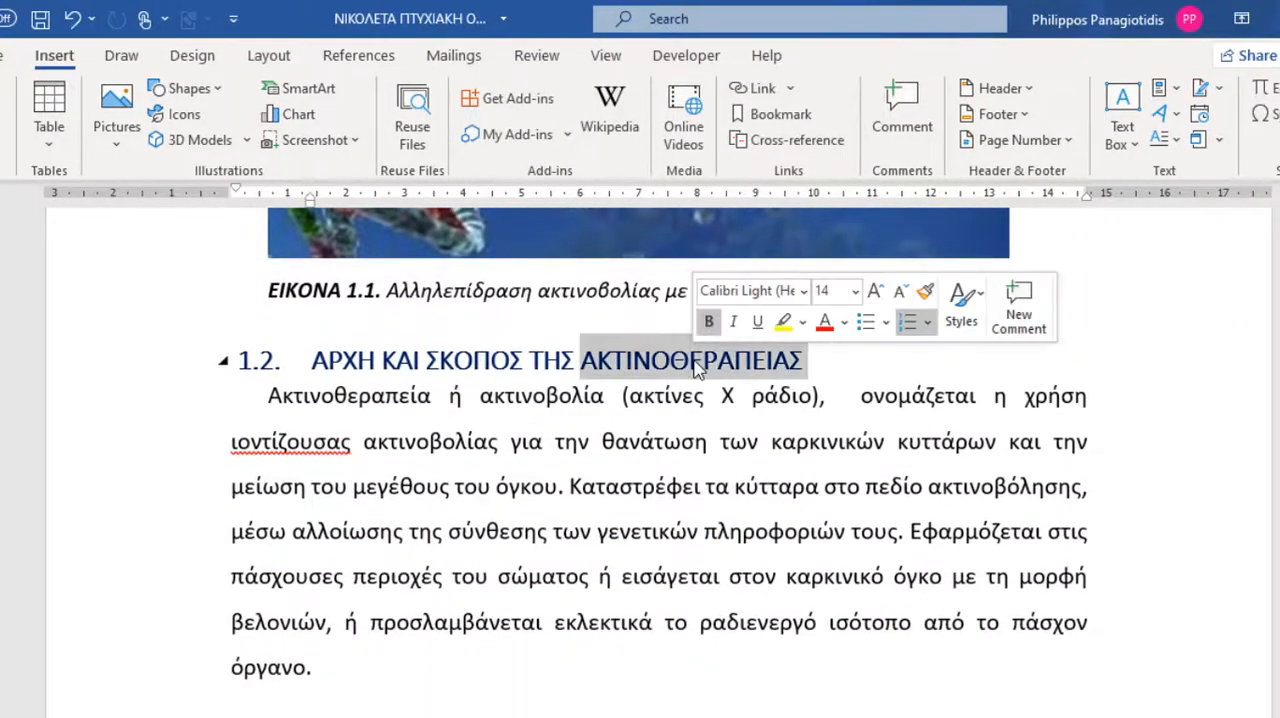
pyautogui.click(781, 114)
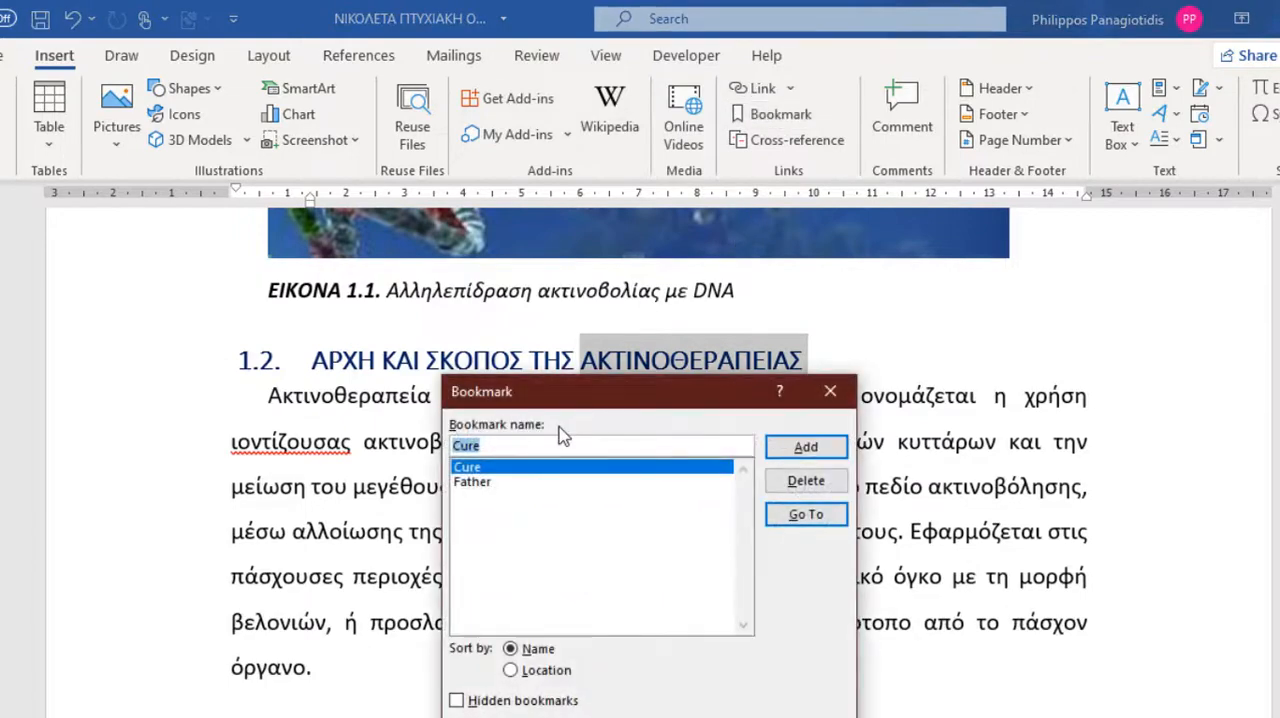
pyautogui.write('Thear')
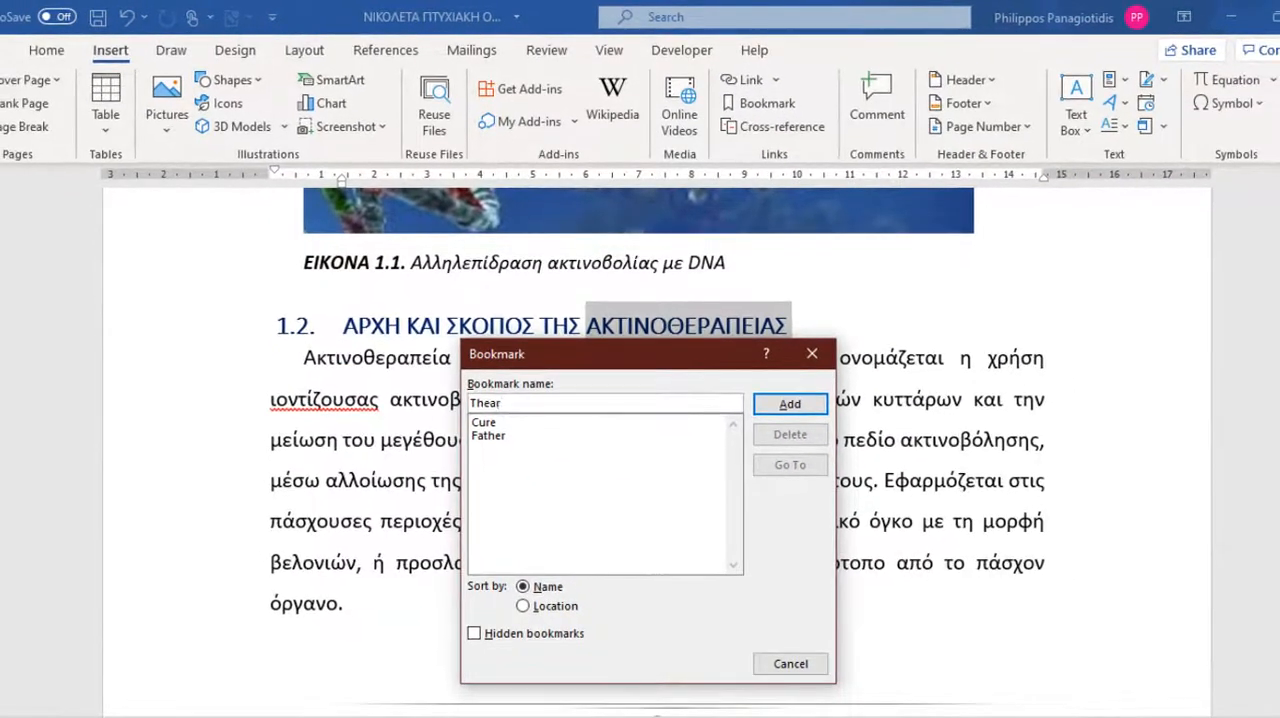
pyautogui.press('BackSpace')
pyautogui.press('BackSpace')
pyautogui.write('rapy')
pyautogui.click(773, 413)
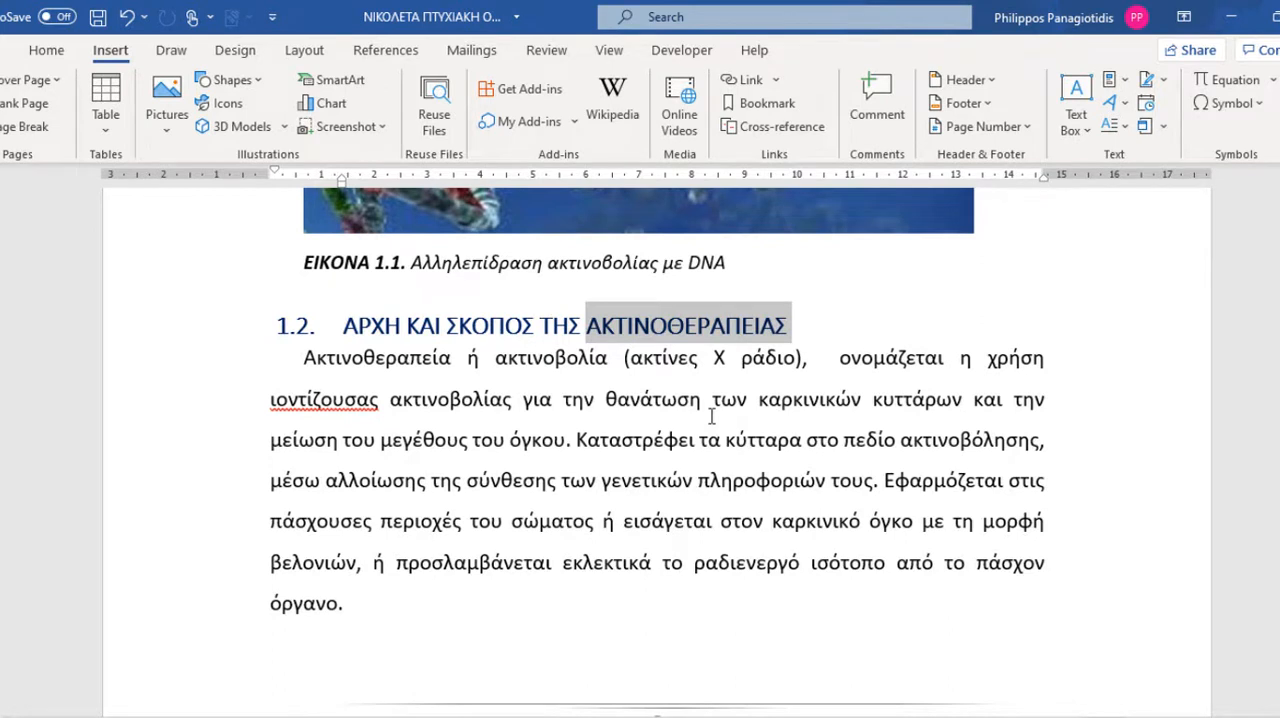
# Go to the Father bookmark and on to the Therapy bookmark, then close the bookmark list.
pyautogui.click(712, 416)
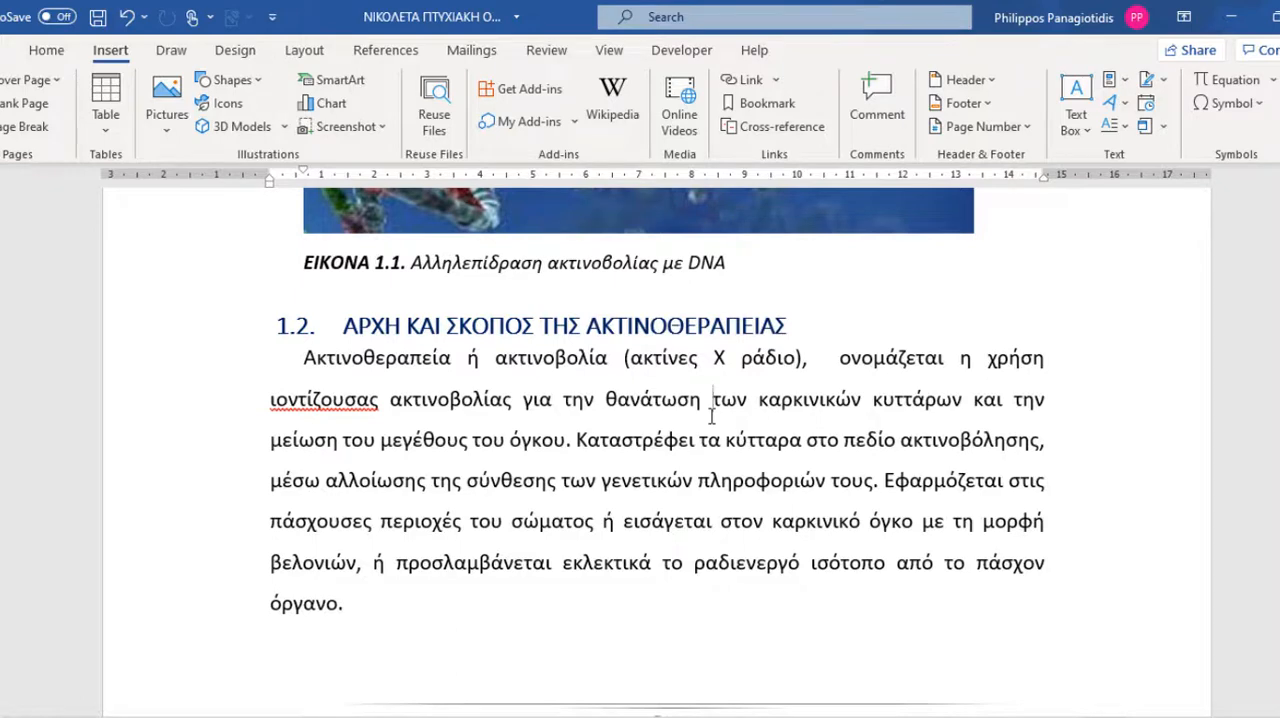
pyautogui.click(757, 103)
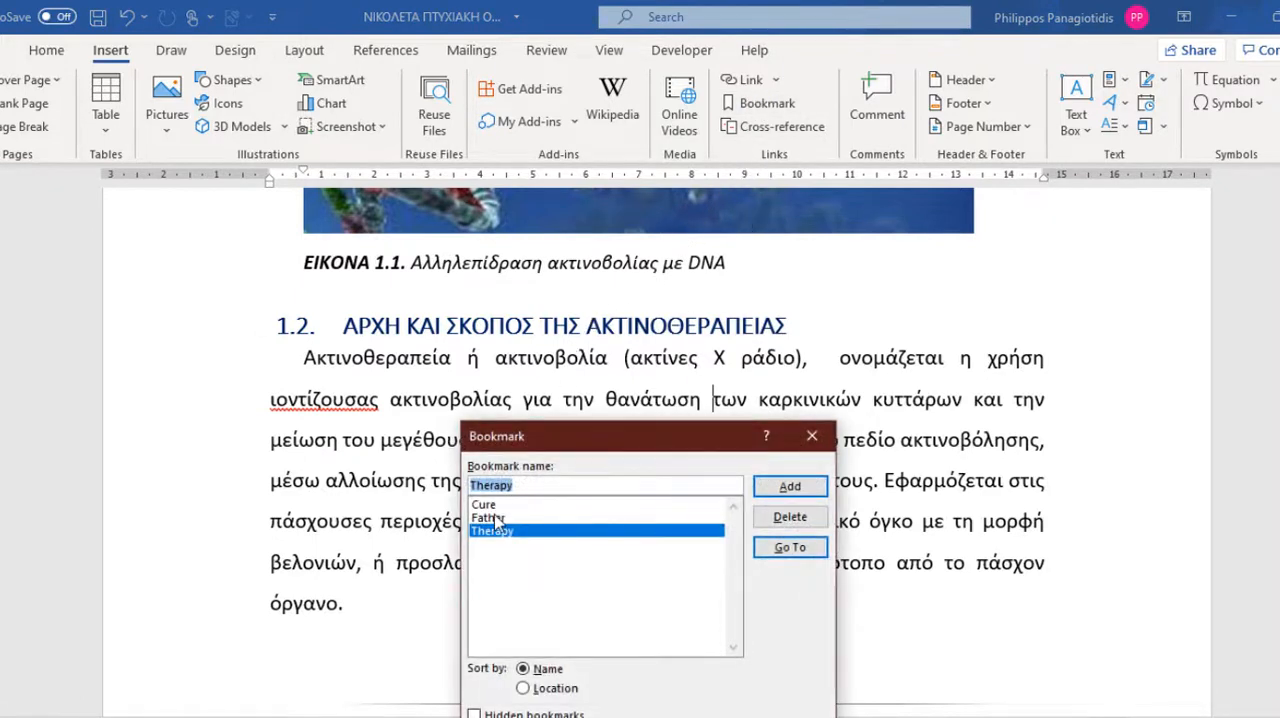
pyautogui.click(497, 520)
pyautogui.click(790, 548)
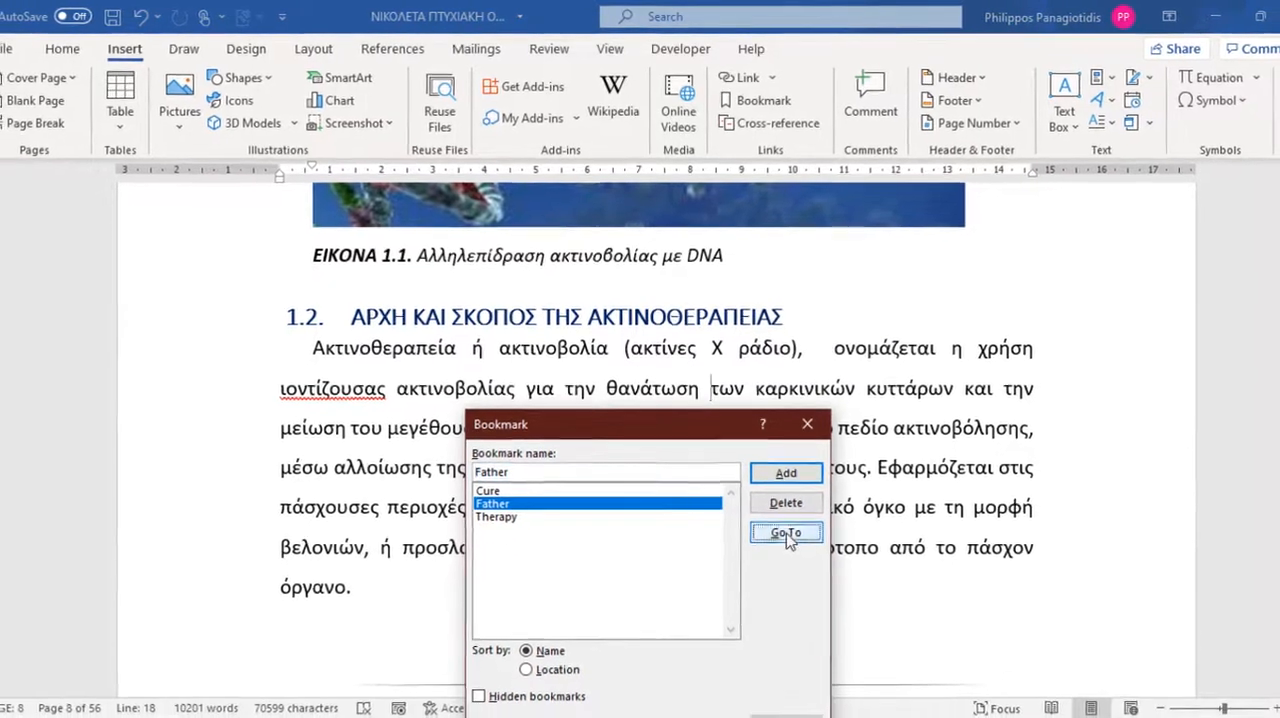
pyautogui.click(505, 514)
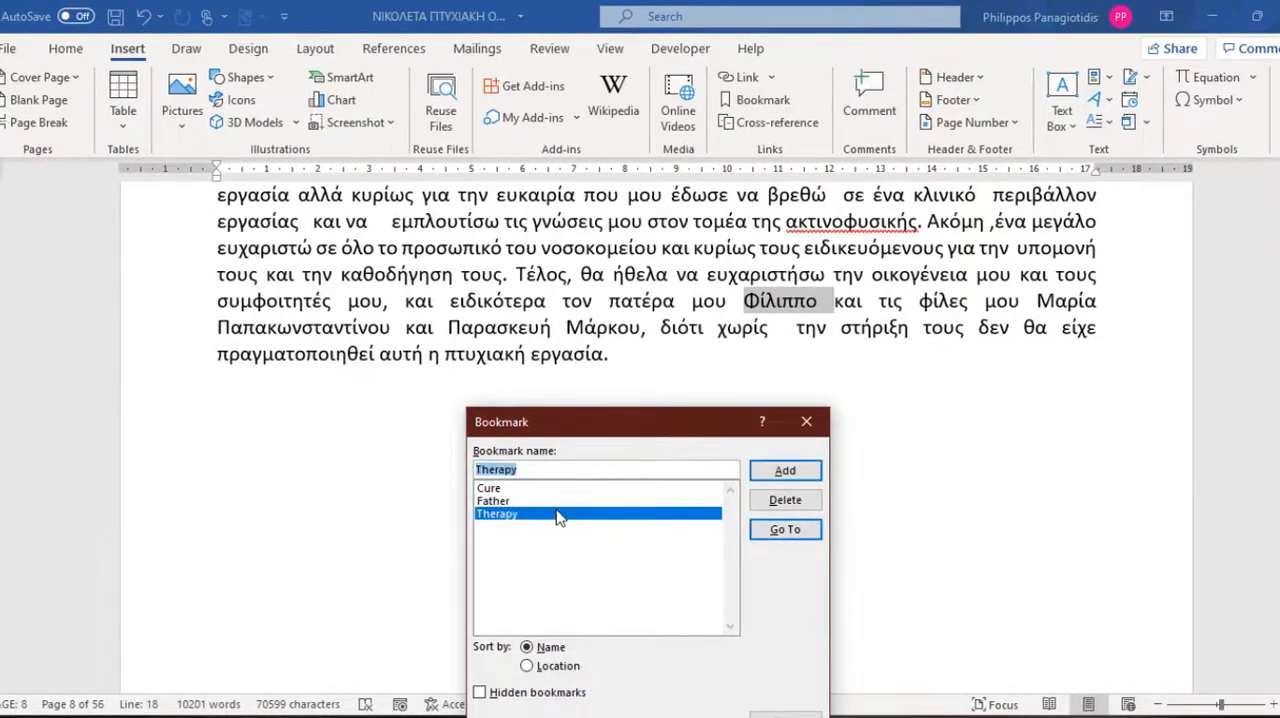
pyautogui.click(777, 530)
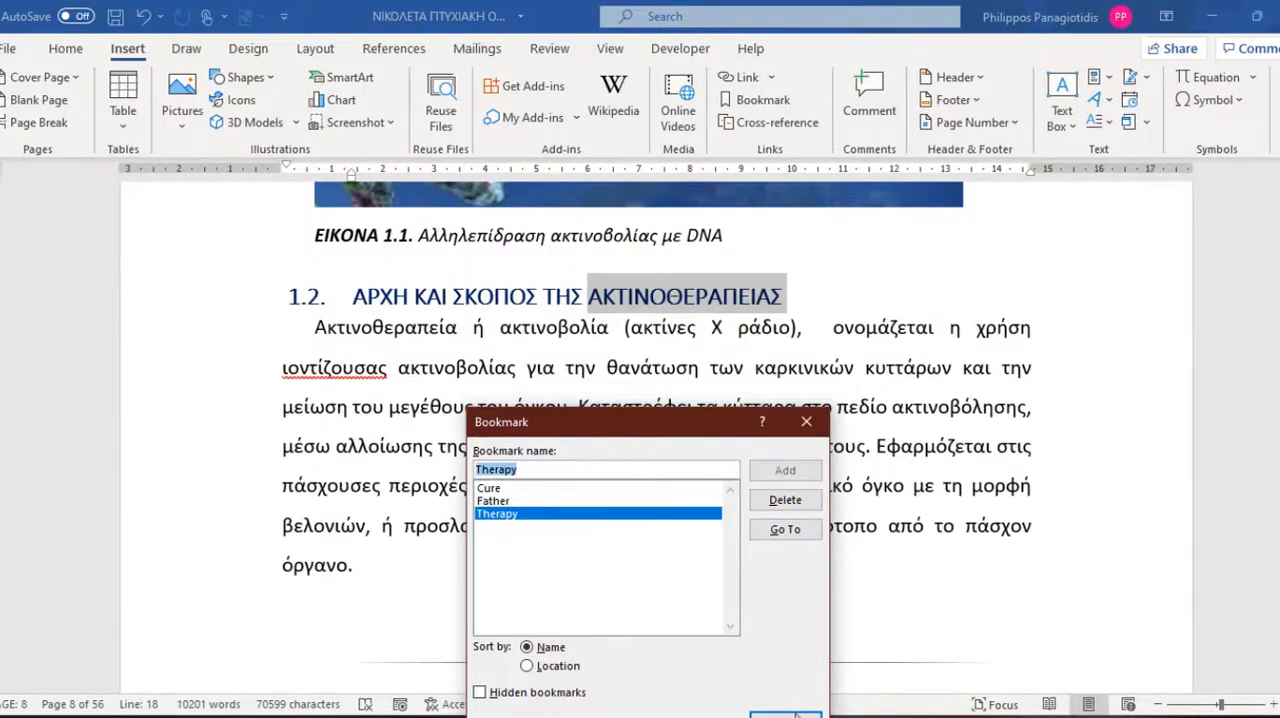
pyautogui.click(786, 714)
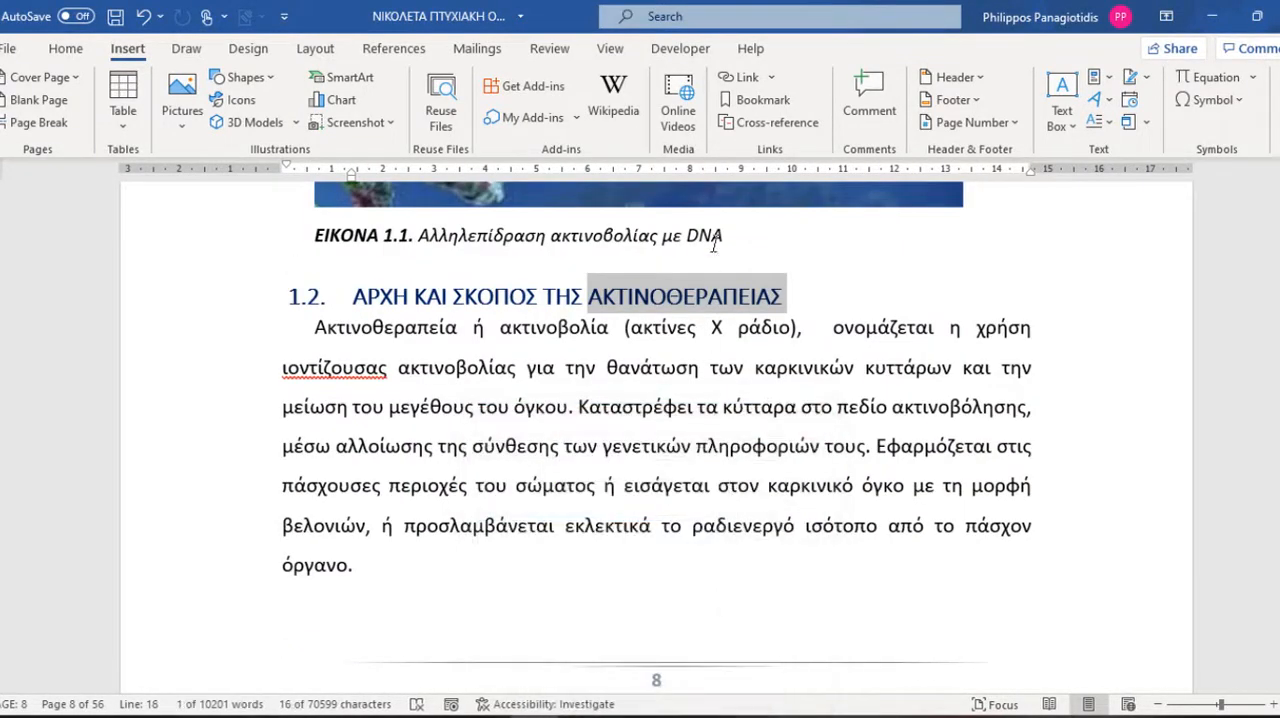
# Compare the bookmark list sorted by location and by name, leaving it sorted by name.
pyautogui.click(763, 100)
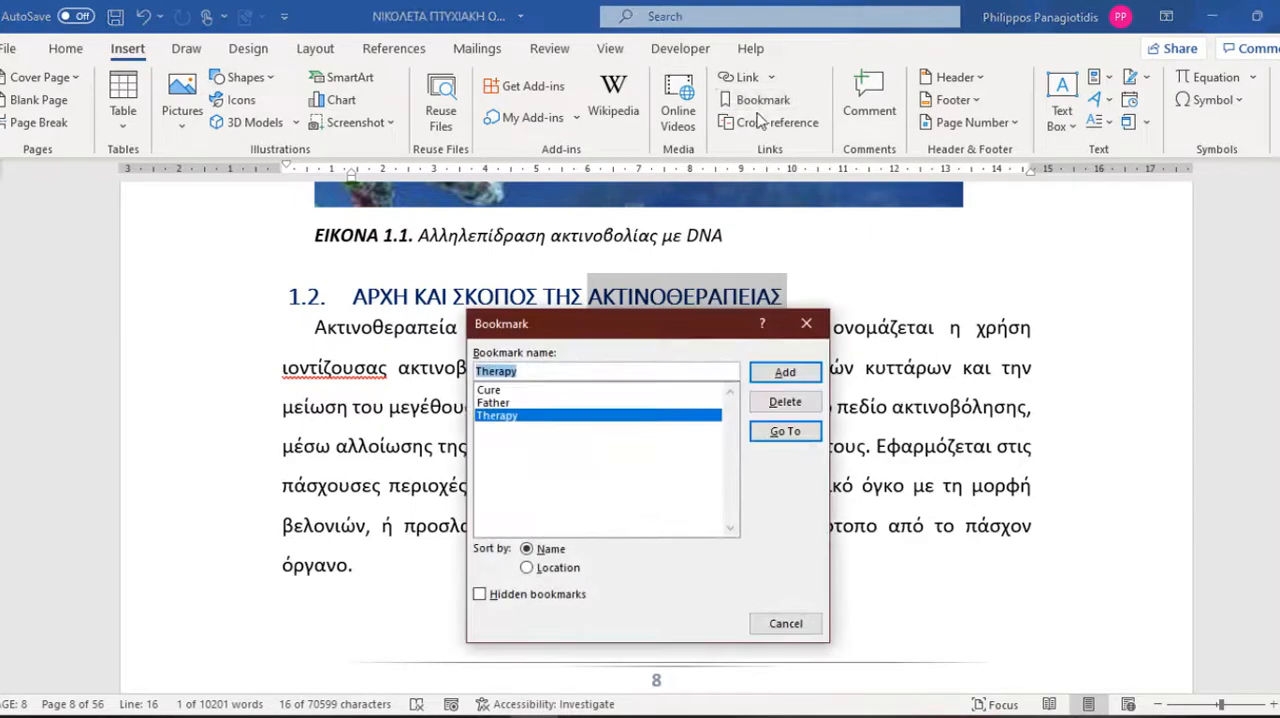
pyautogui.click(488, 390)
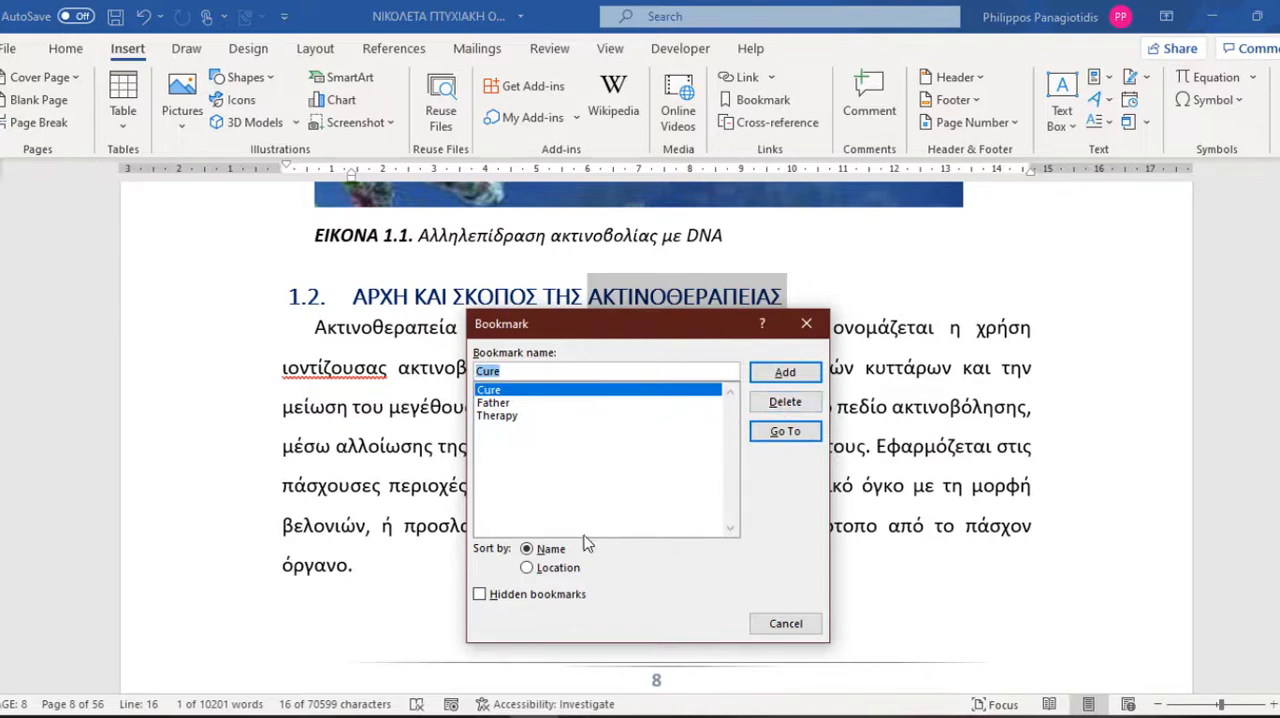
pyautogui.click(527, 568)
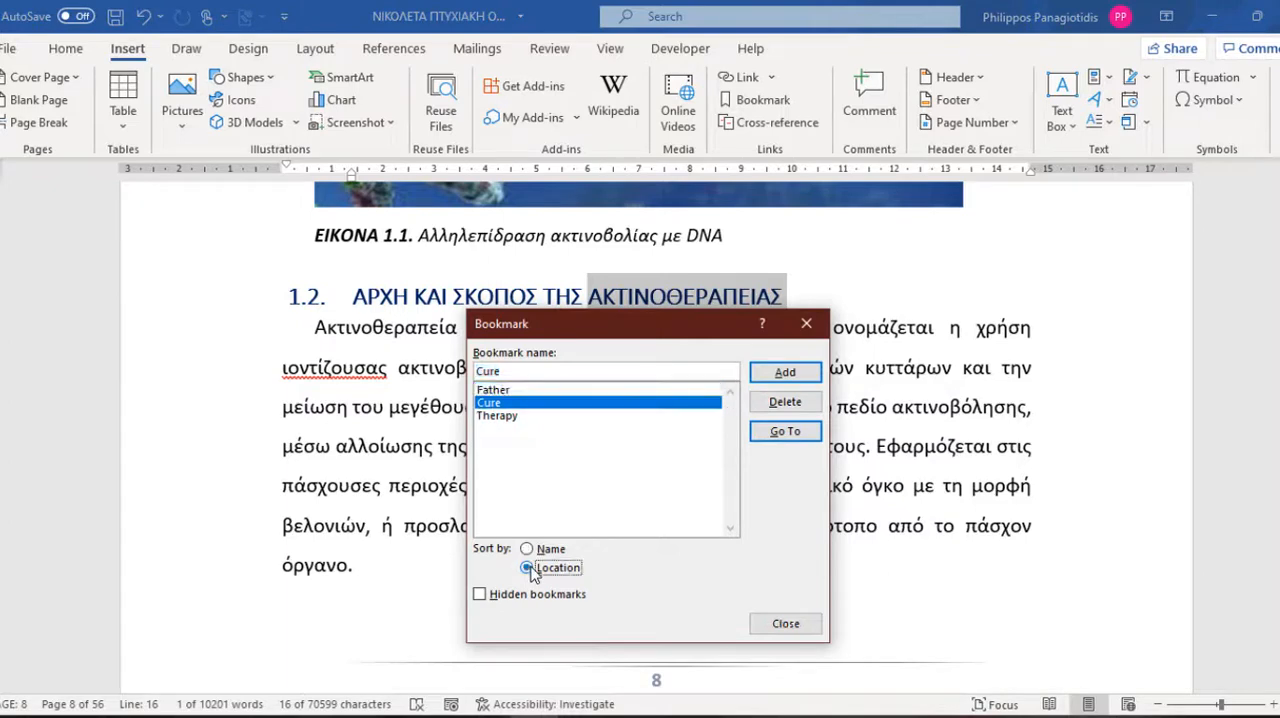
pyautogui.click(525, 549)
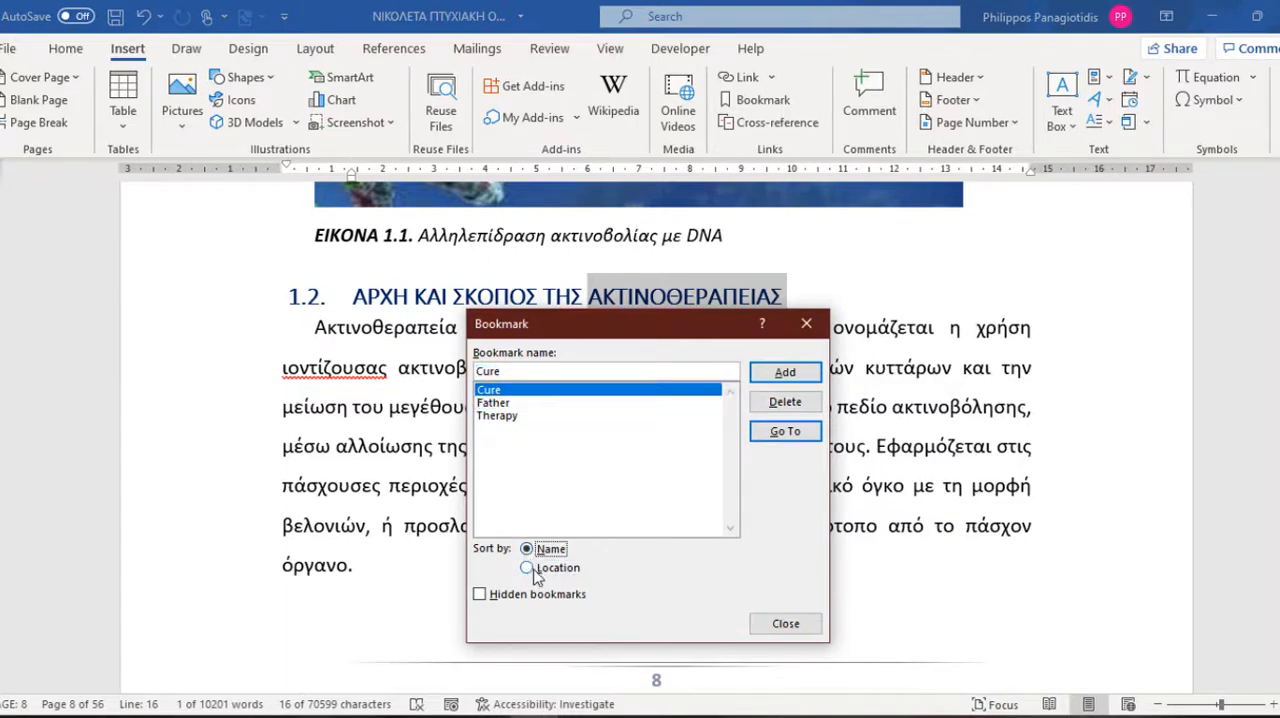
pyautogui.click(527, 567)
pyautogui.click(527, 549)
# Show the hidden bookmarks, go to _Toc505781996 and close the bookmark list.
pyautogui.click(481, 595)
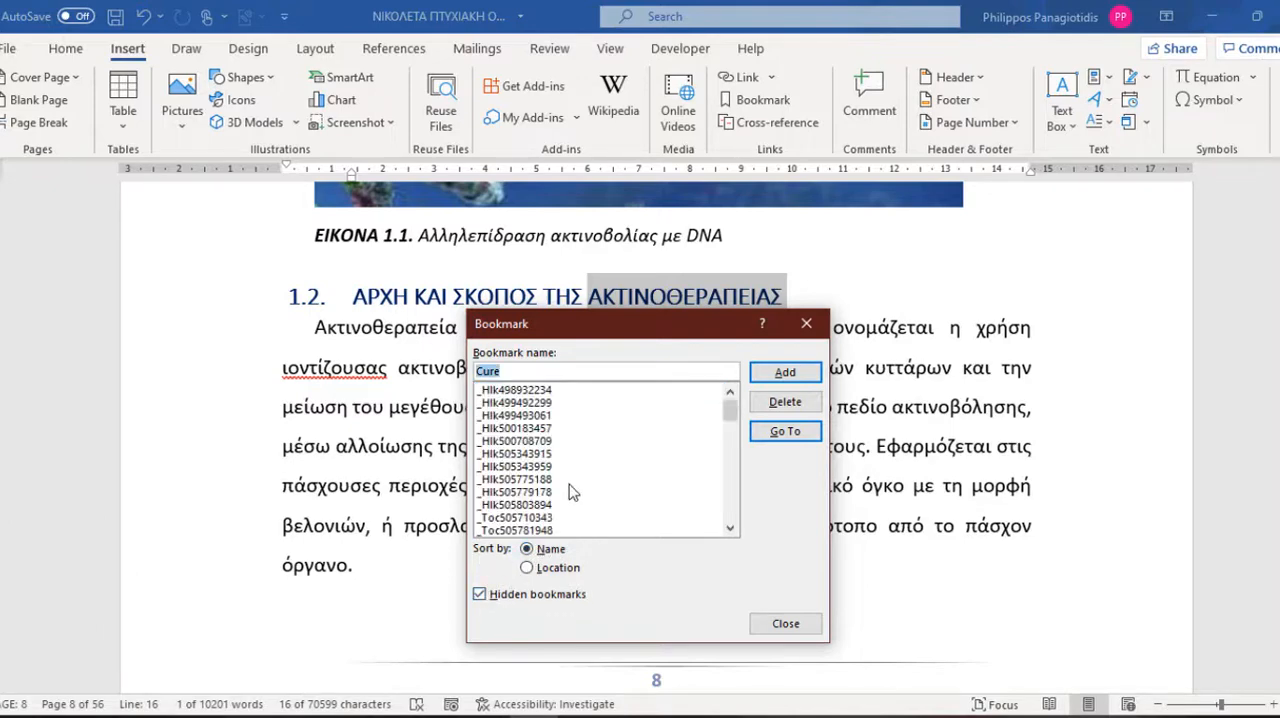
pyautogui.scroll(-5, 555, 457)
pyautogui.scroll(-12, 563, 465)
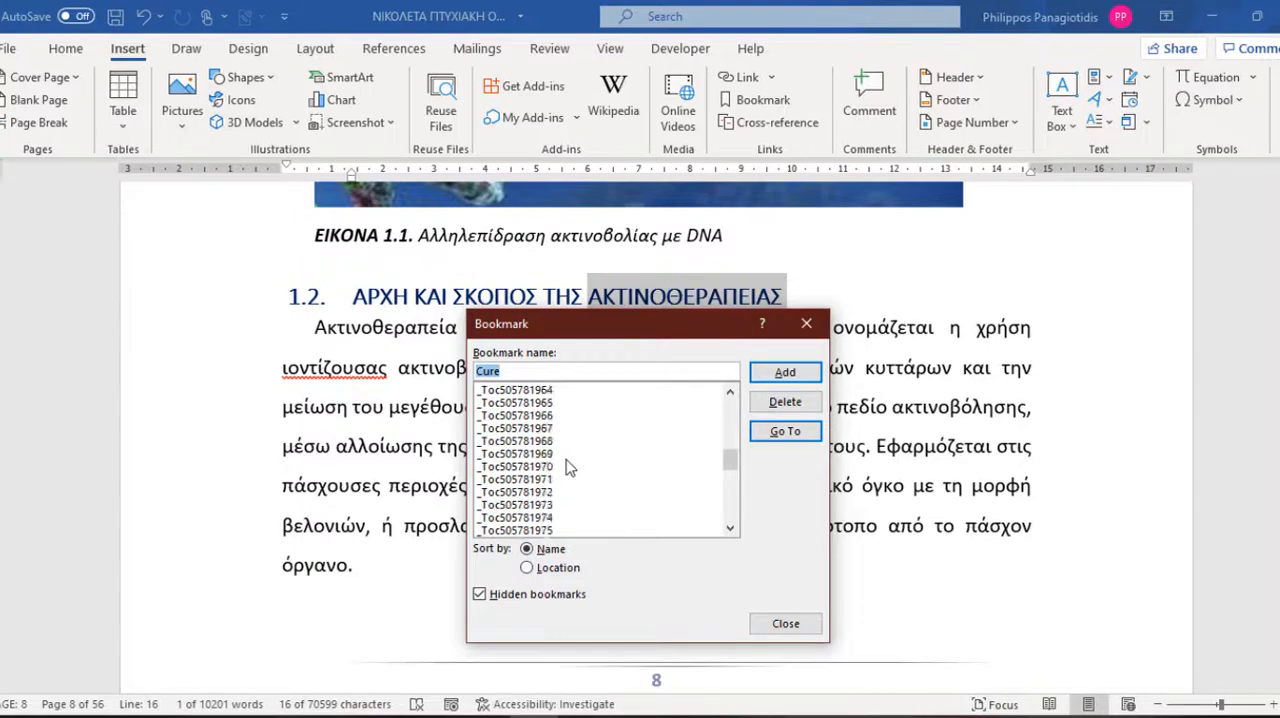
pyautogui.click(530, 492)
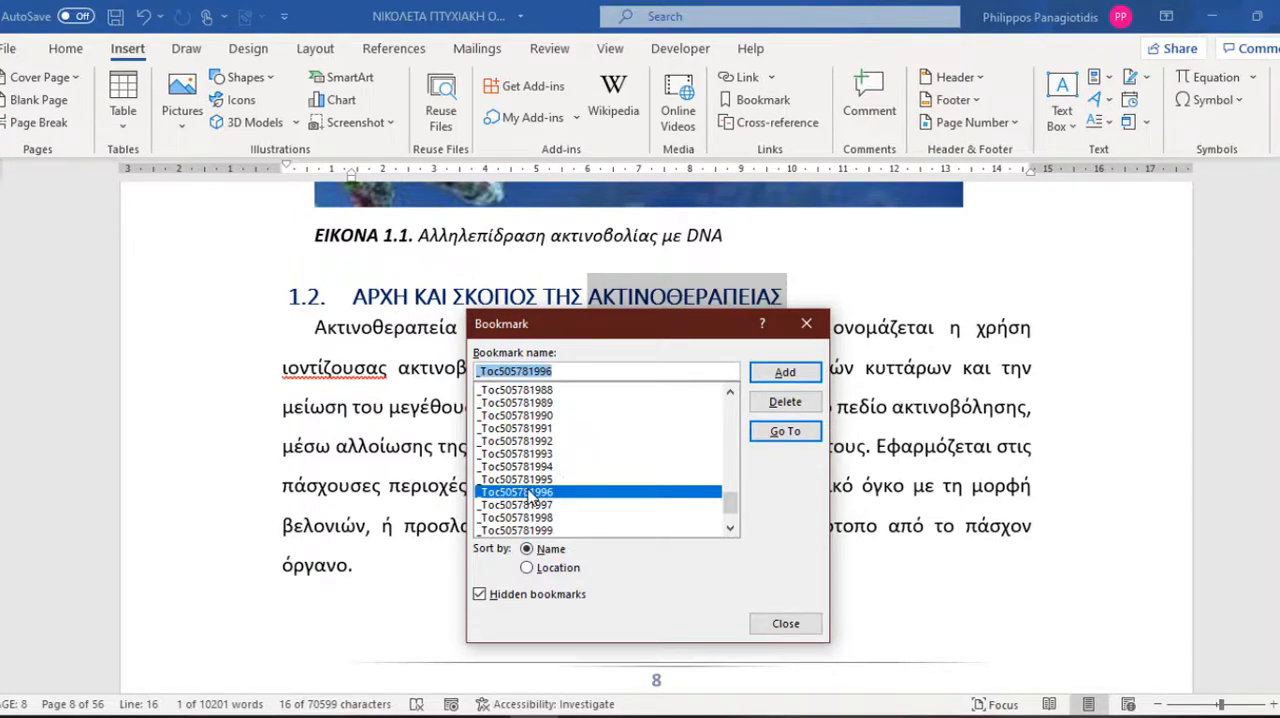
pyautogui.click(775, 431)
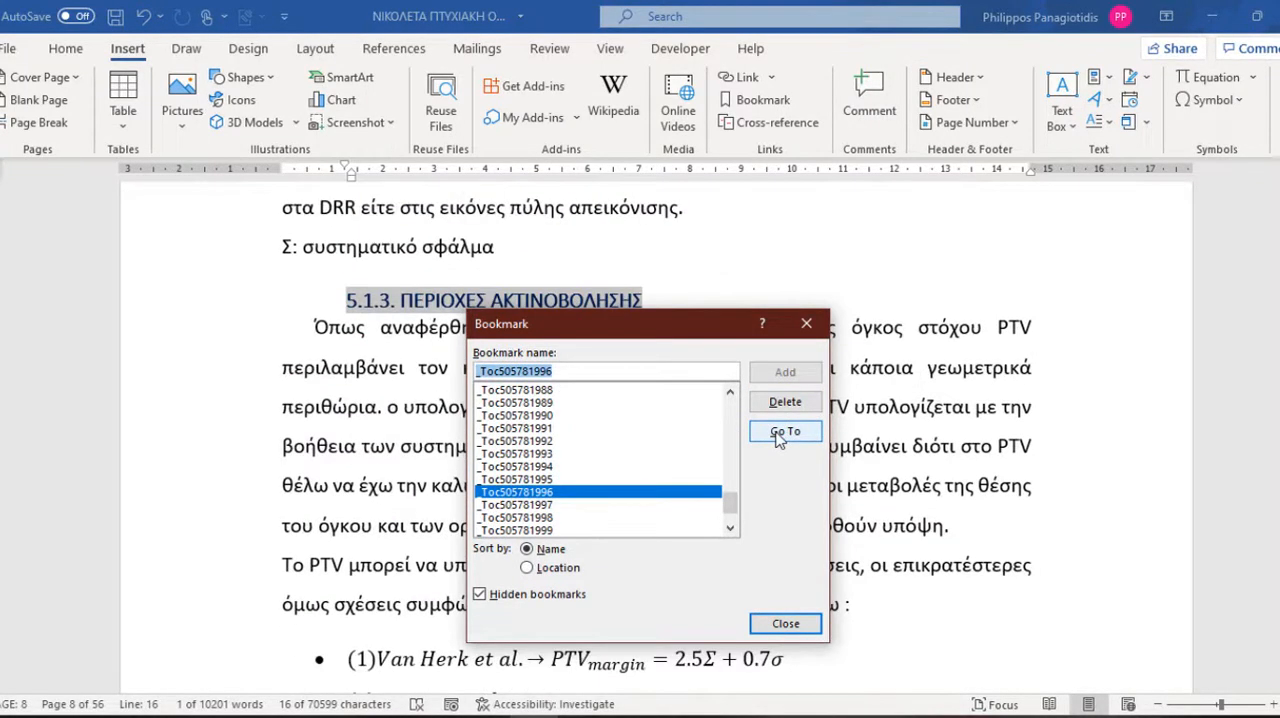
pyautogui.click(782, 625)
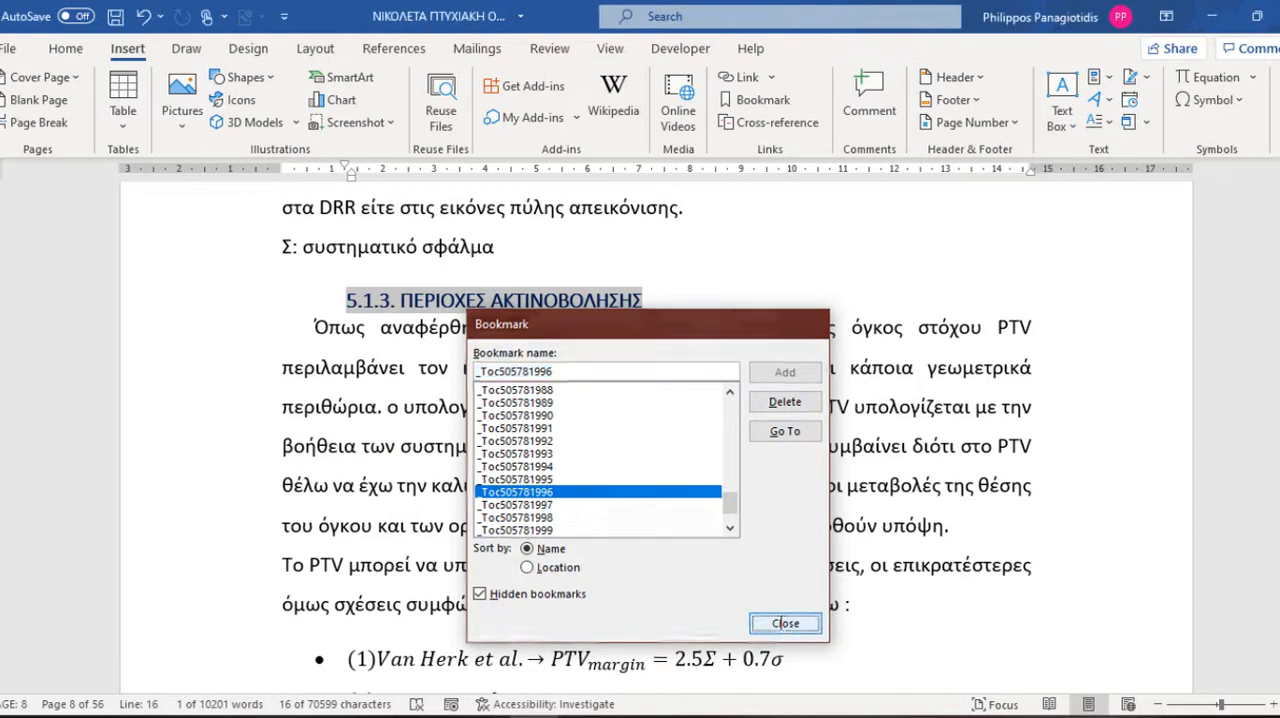